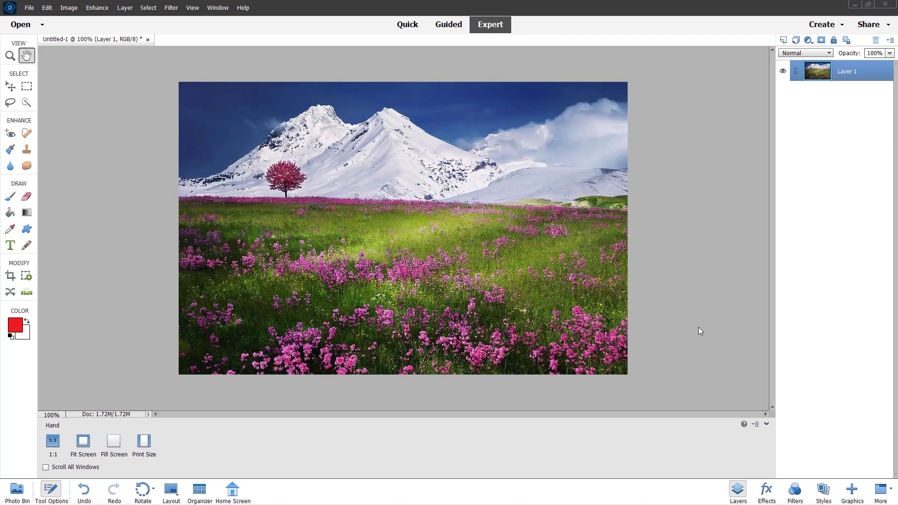
Step: Open the Styles panel and try several Bevels on the photo, including Simple Inner and a dark glass frame
left_click(822, 489)
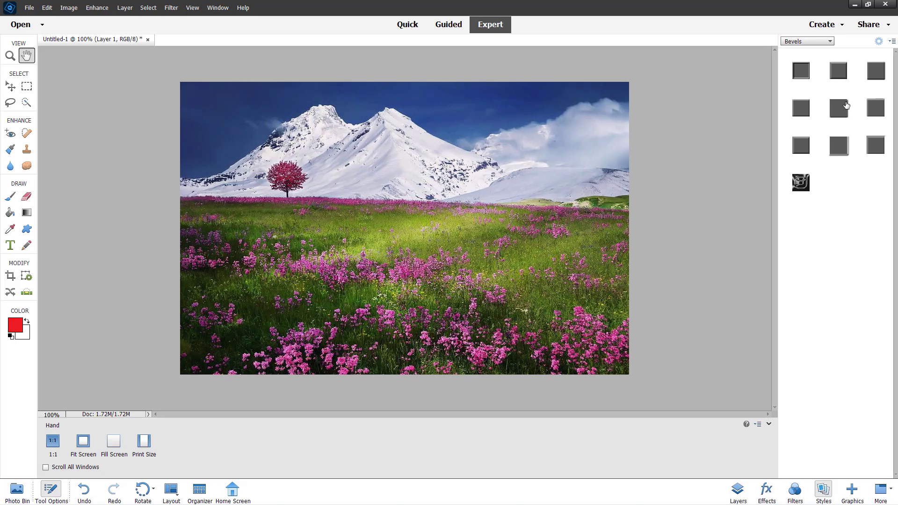
left_click(801, 108)
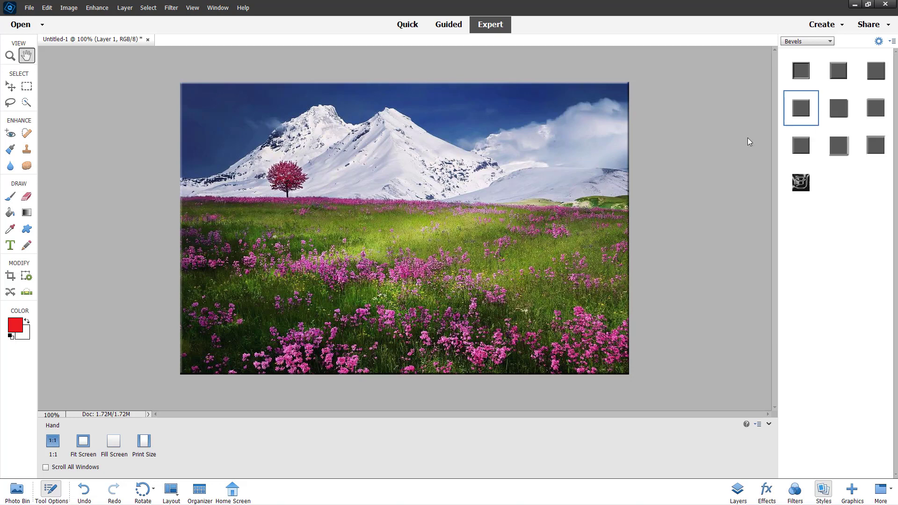
left_click(805, 73)
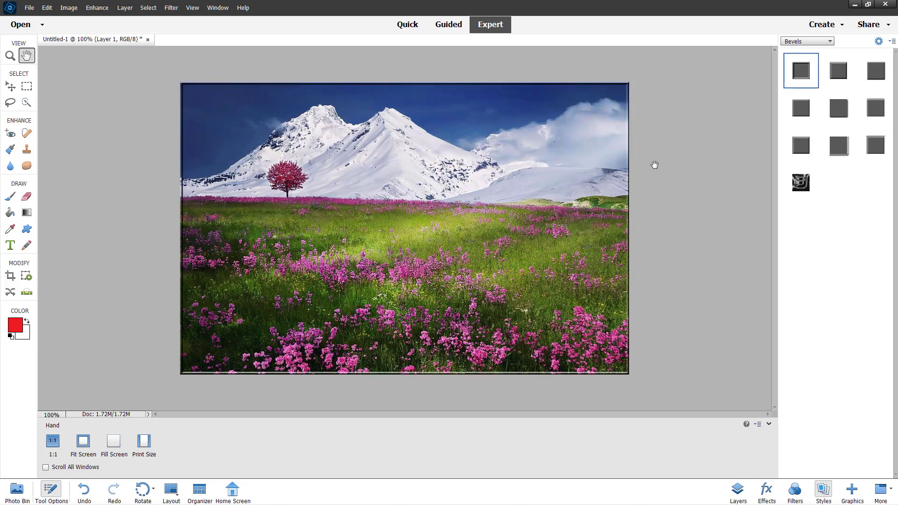
left_click(877, 72)
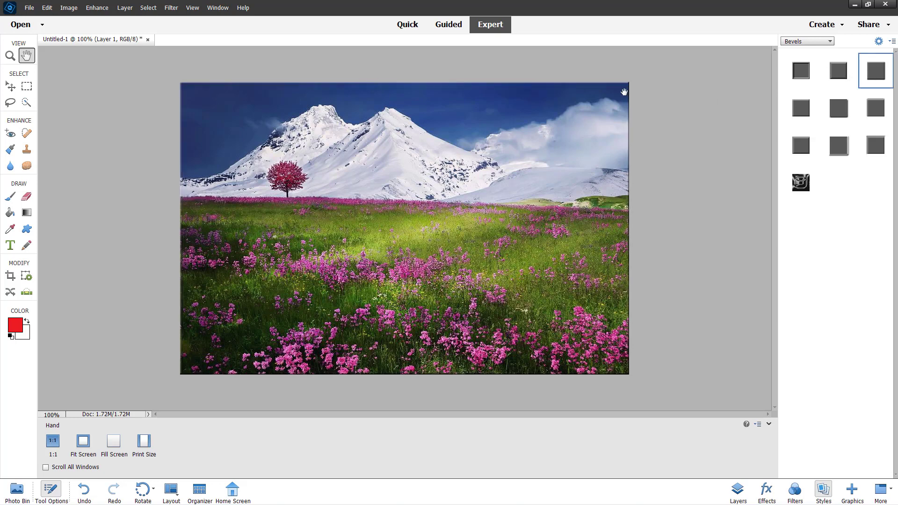
left_click(838, 149)
left_click(800, 184)
Step: Try Simple Sharp Outer and brighter bevels on the photo, then list the Complex styles
left_click(796, 148)
left_click(831, 146)
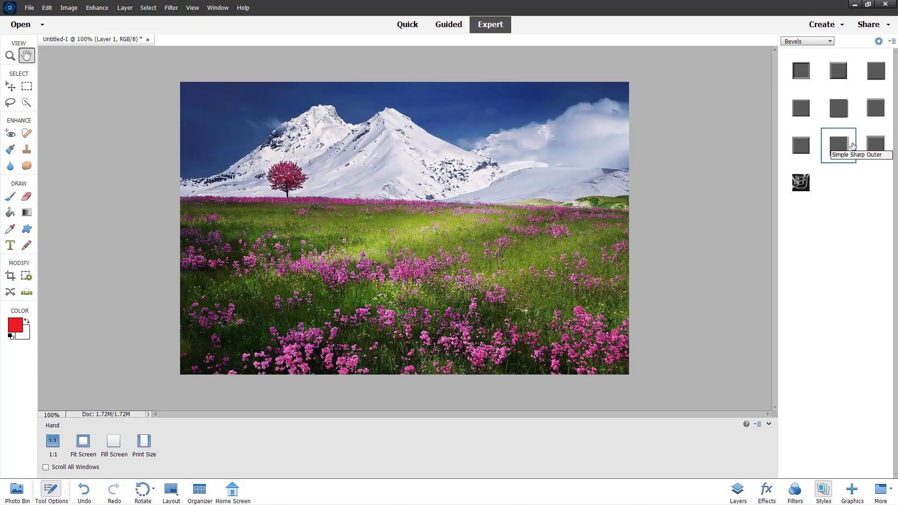
left_click(874, 146)
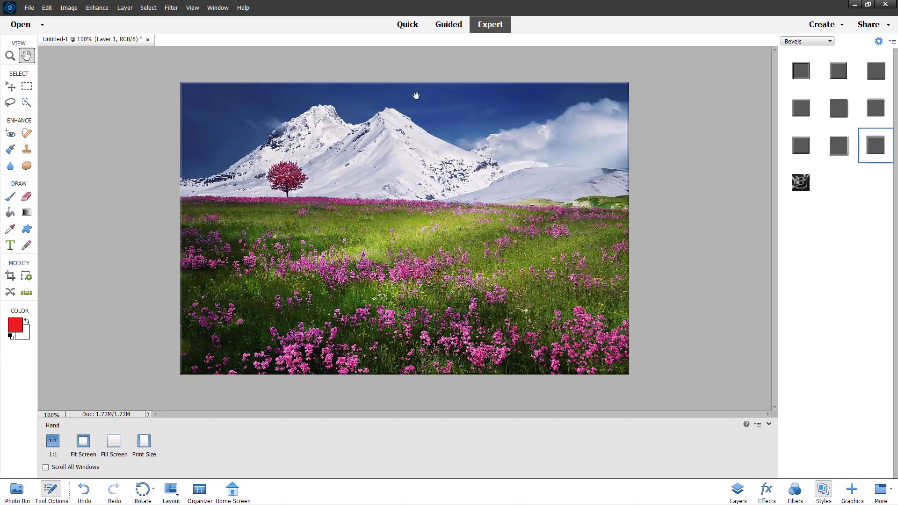
left_click(838, 108)
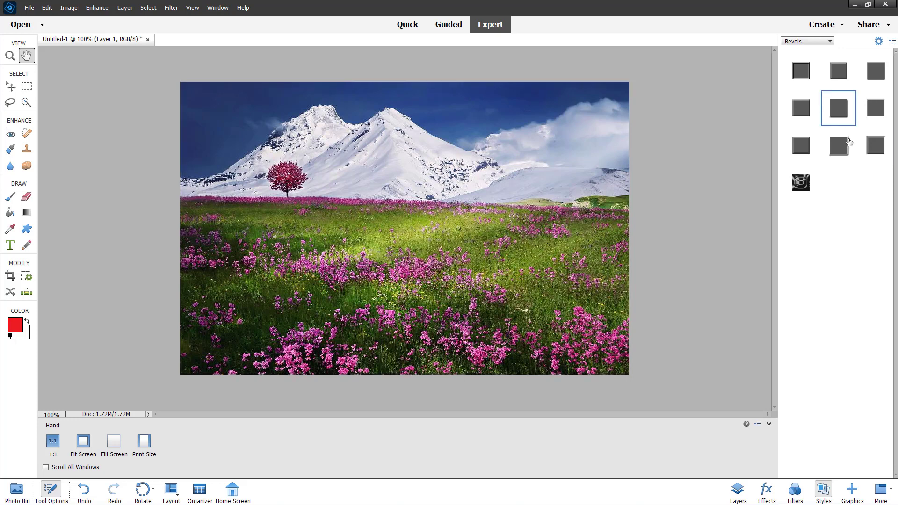
left_click(874, 108)
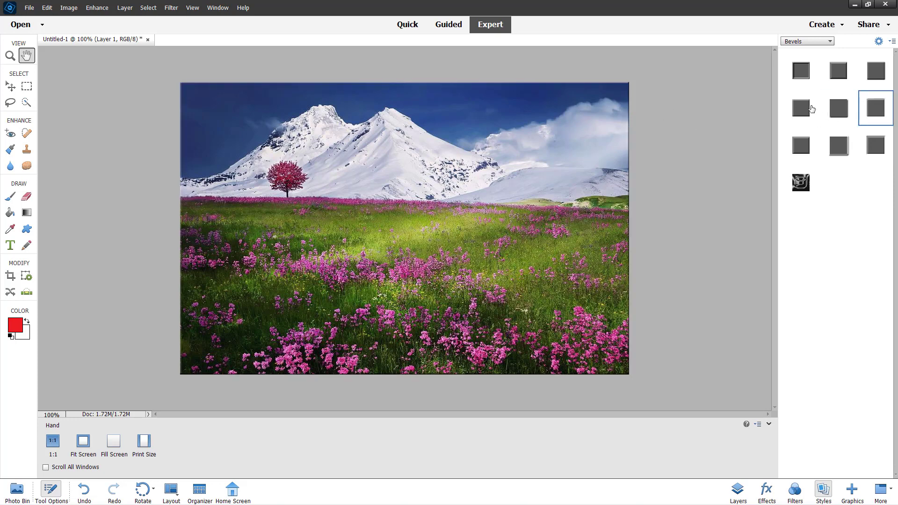
left_click(807, 42)
left_click(804, 58)
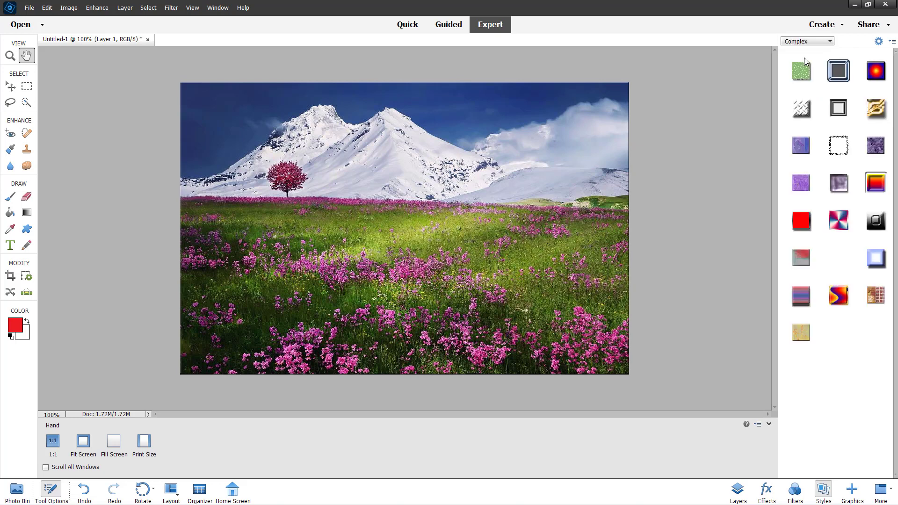
Step: Try Complex styles on the photo: green dots, diagonal stripes, purple paint and dashed border
left_click(802, 73)
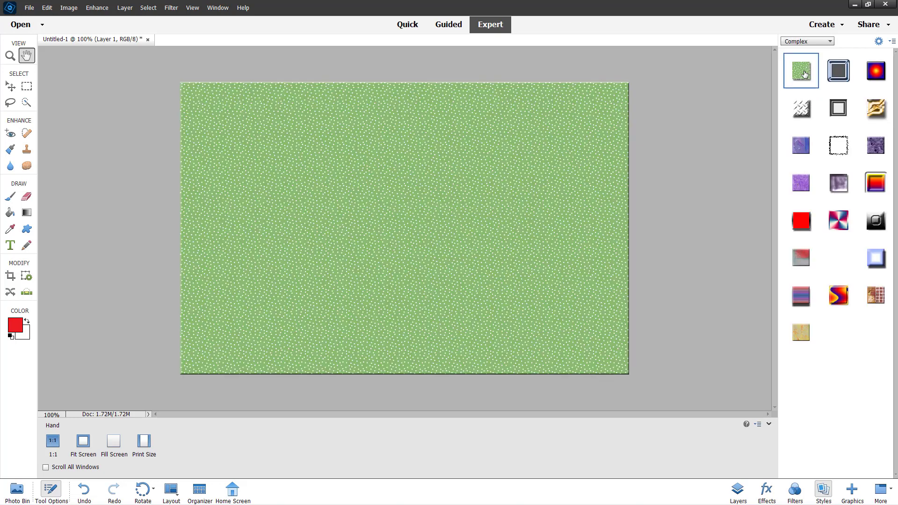
left_click(802, 114)
left_click(803, 147)
left_click(836, 146)
Step: Add a Drop Shadows style, dismiss the canvas-size warning, and list the Bevels styles again
left_click(807, 41)
left_click(819, 64)
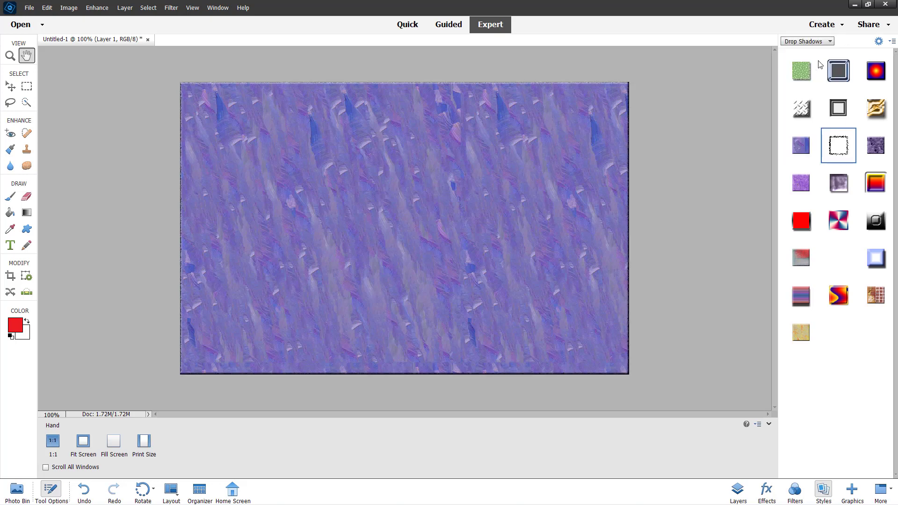
left_click(801, 71)
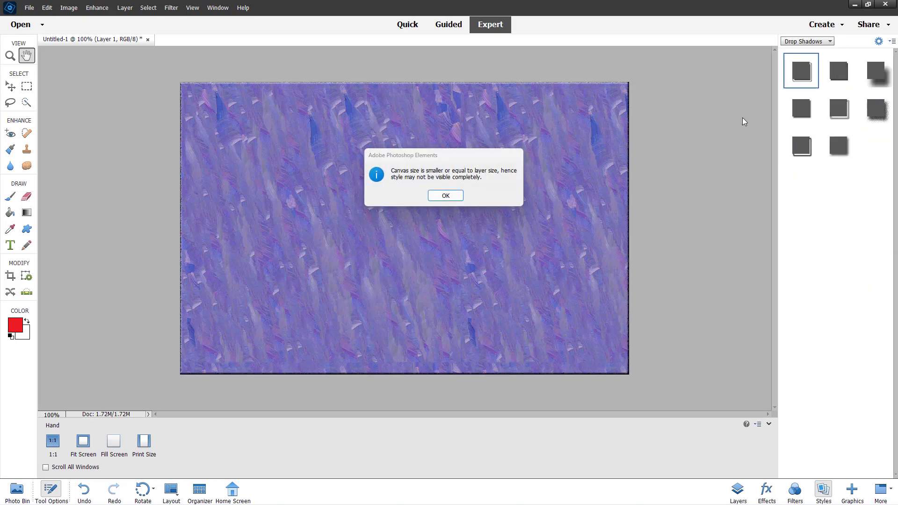
left_click(446, 194)
left_click(815, 42)
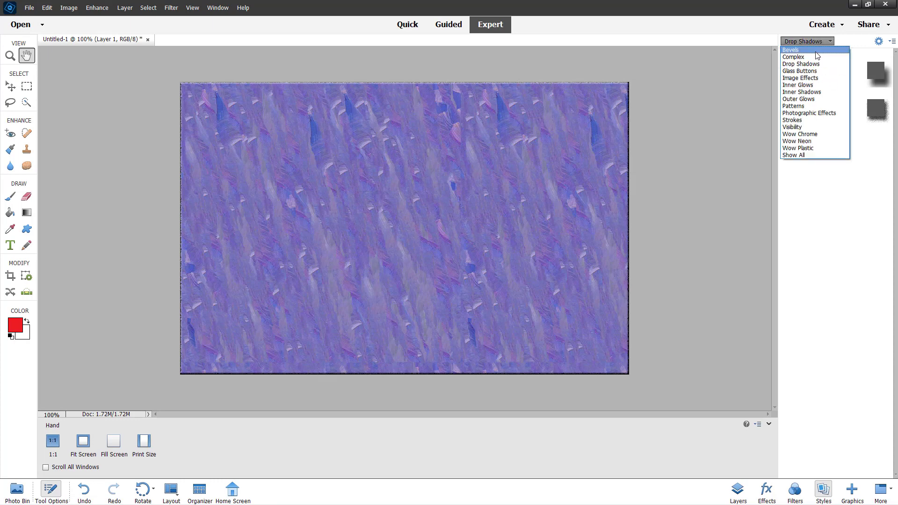
left_click(817, 56)
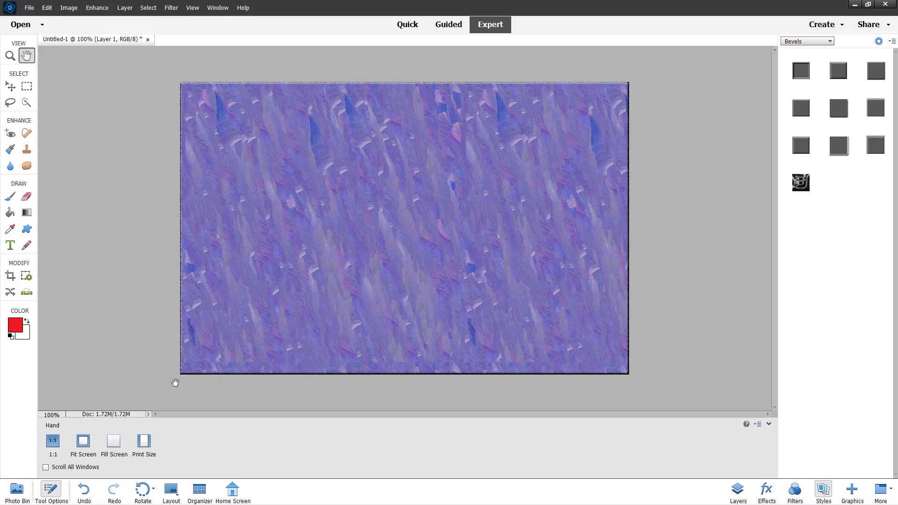
Step: Undo the applied styles four times to restore the original photo, then select the Custom Shape tool
left_click(89, 495)
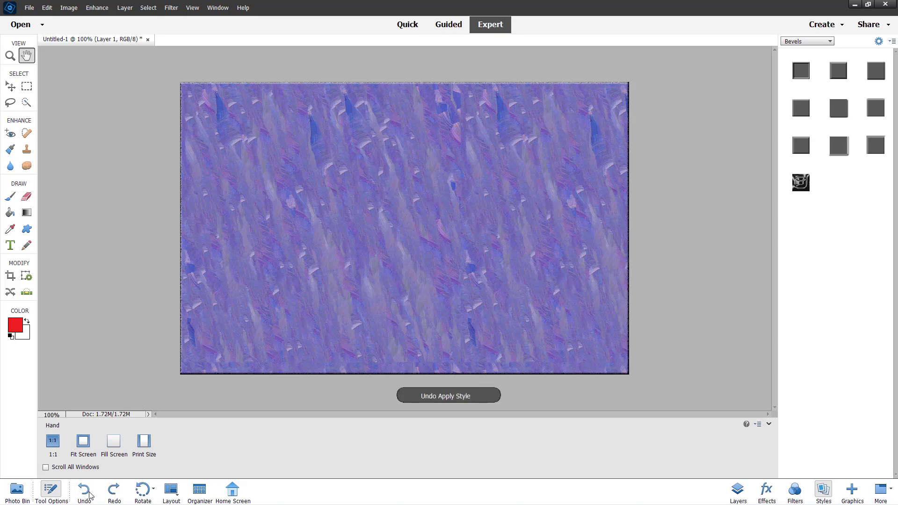
left_click(85, 490)
left_click(85, 490)
left_click(85, 490)
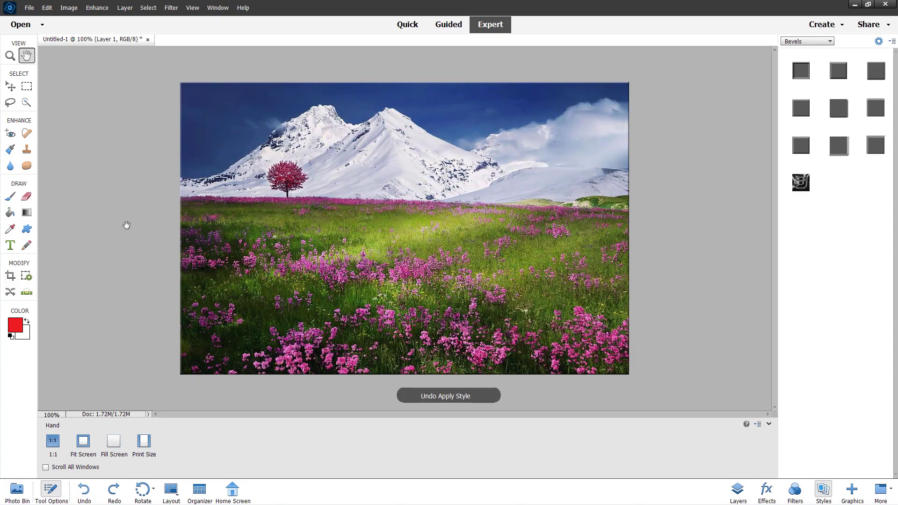
left_click(27, 230)
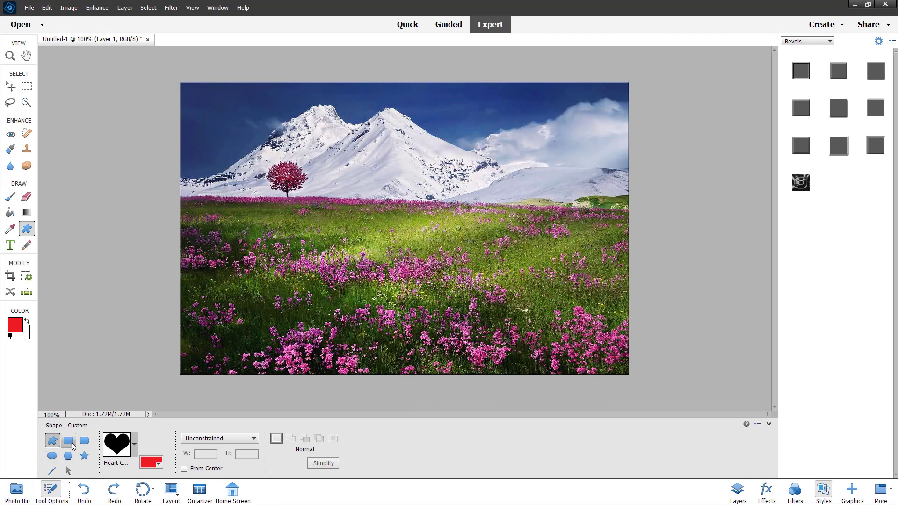
Step: Draw a large red heart across the photo's middle and try a few bevels on it
mouse_move(348, 154)
left_mouse_down()
mouse_move(475, 239)
mouse_move(491, 260)
mouse_move(488, 289)
left_mouse_up()
left_click(801, 71)
left_click(832, 76)
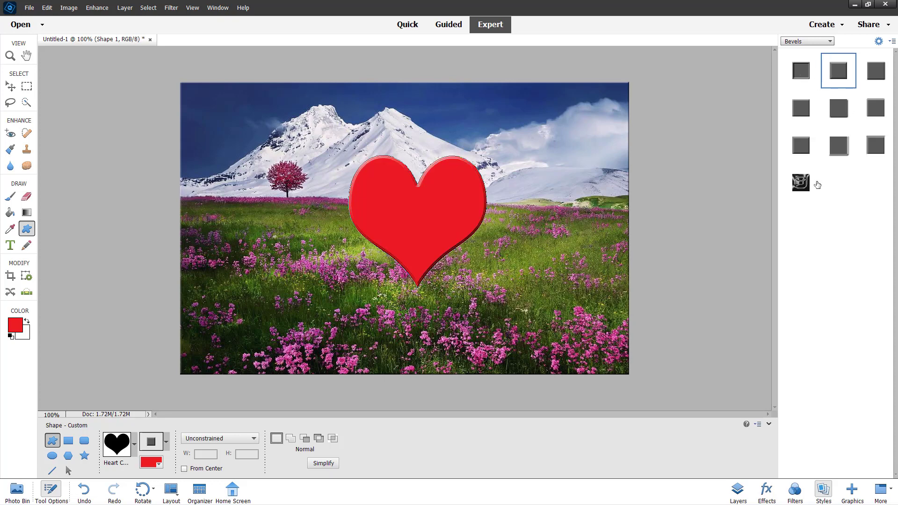
left_click(811, 150)
Step: Try the dark chrome bevels on the heart, then settle on the flat red simple bevel
left_click(809, 178)
left_click(809, 138)
left_click(809, 181)
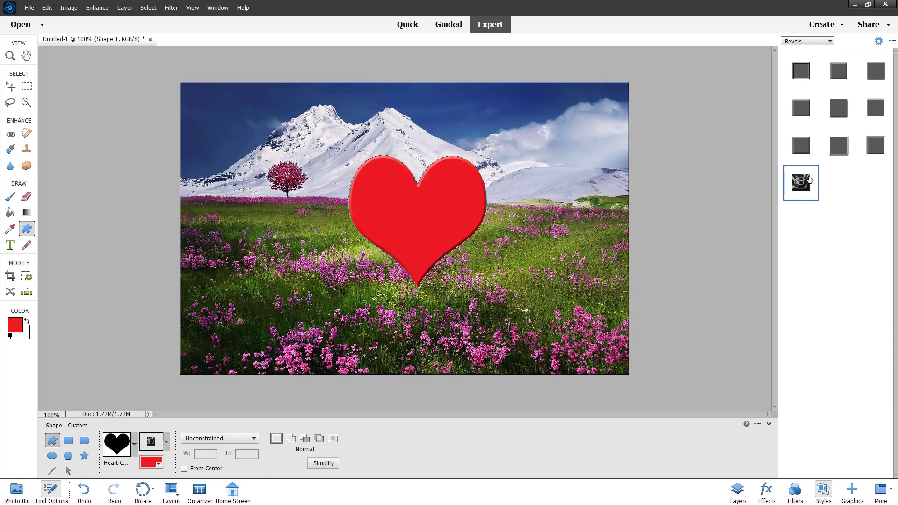
left_click(844, 111)
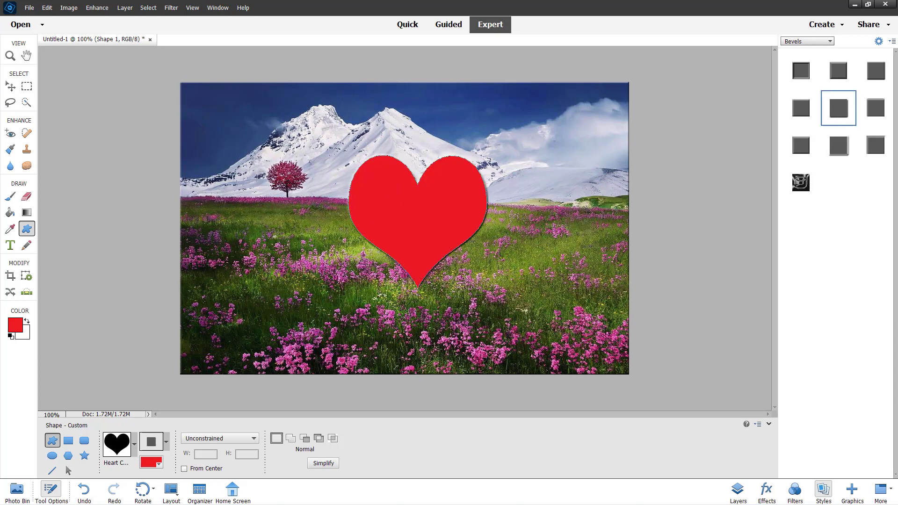
left_click(807, 41)
Step: Give the heart the Complex chrome-rim style with a pink fill
left_click(801, 57)
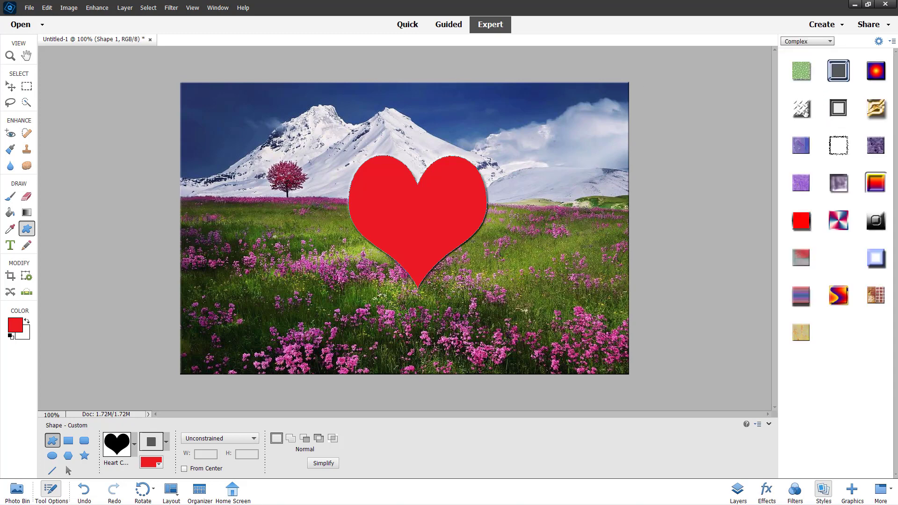
left_click(804, 112)
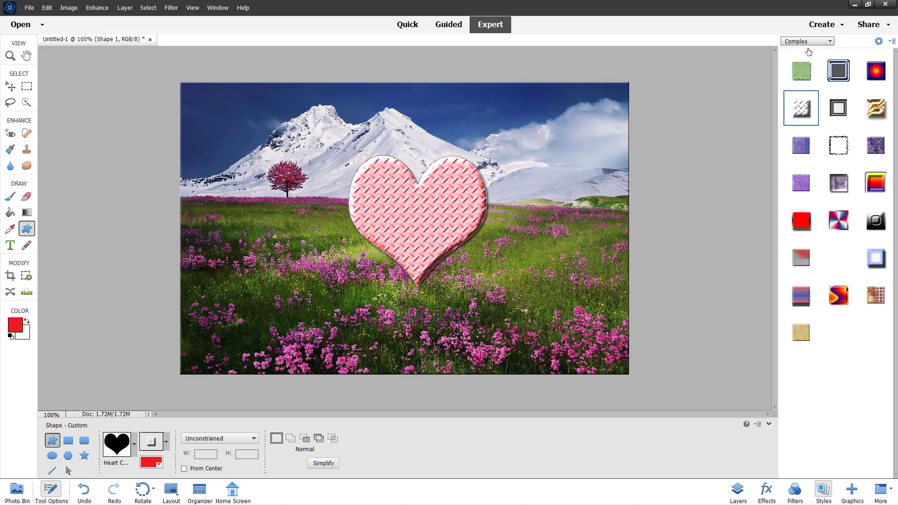
left_click(824, 70)
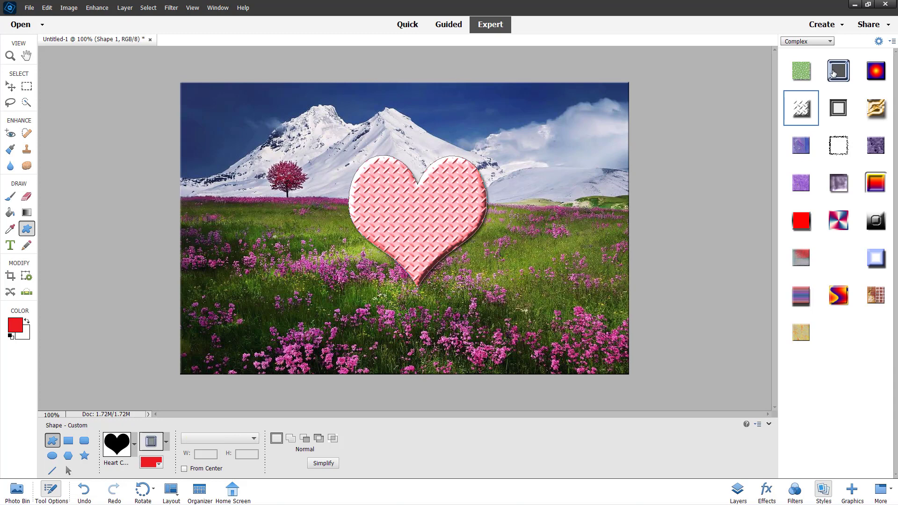
Step: Try several Drop Shadows on the heart, then list the Glass Buttons styles
left_click(816, 41)
left_click(809, 64)
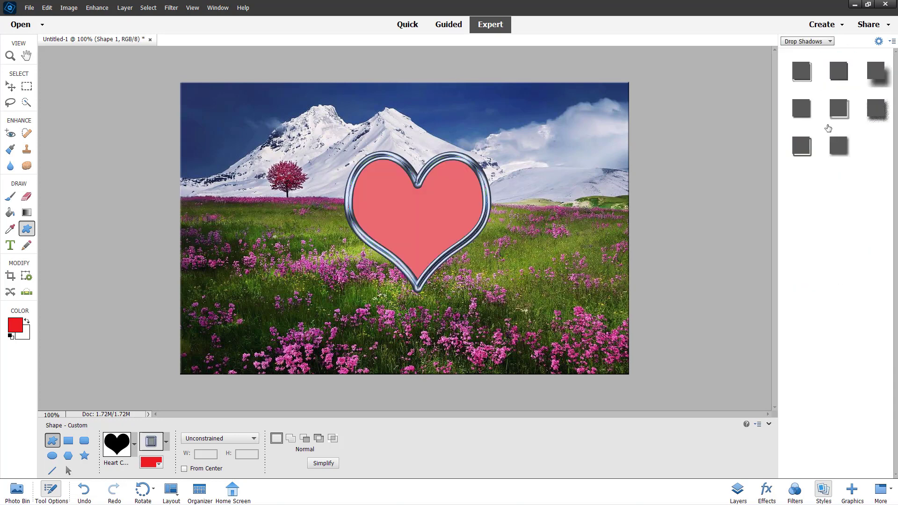
left_click(870, 80)
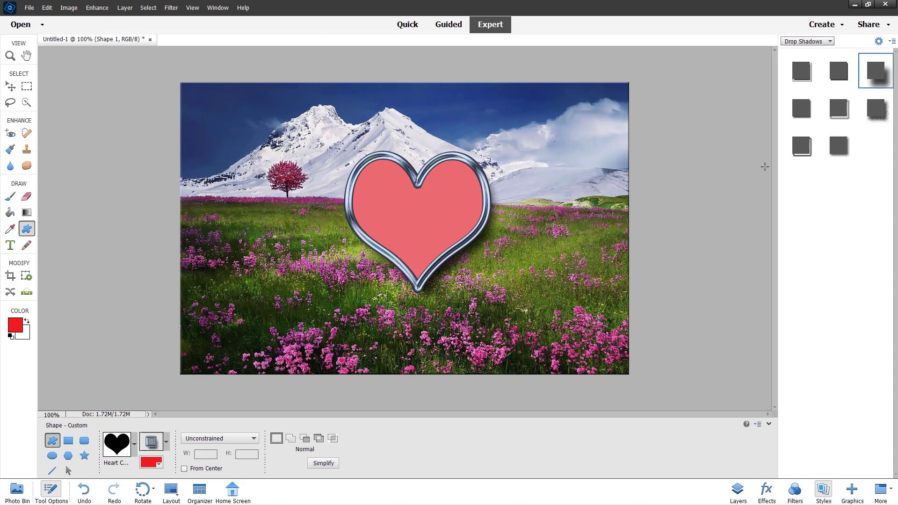
left_click(838, 151)
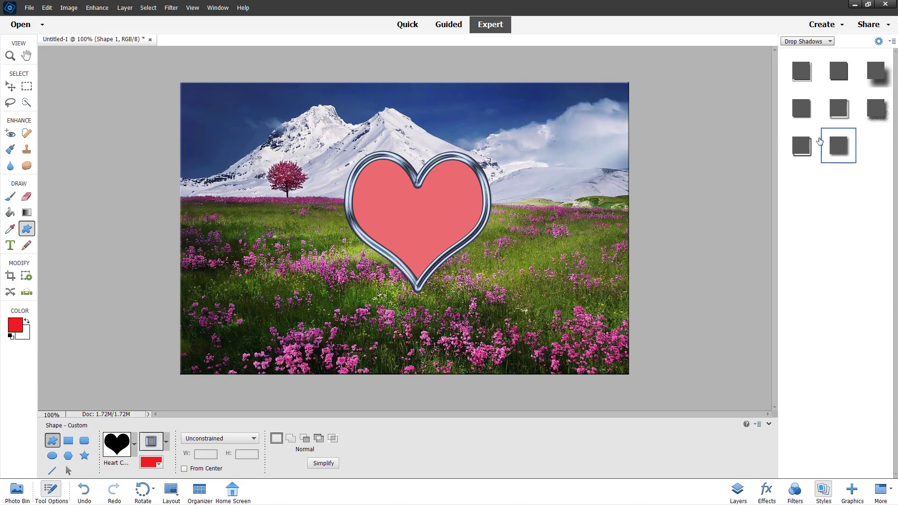
left_click(875, 110)
left_click(870, 78)
left_click(802, 155)
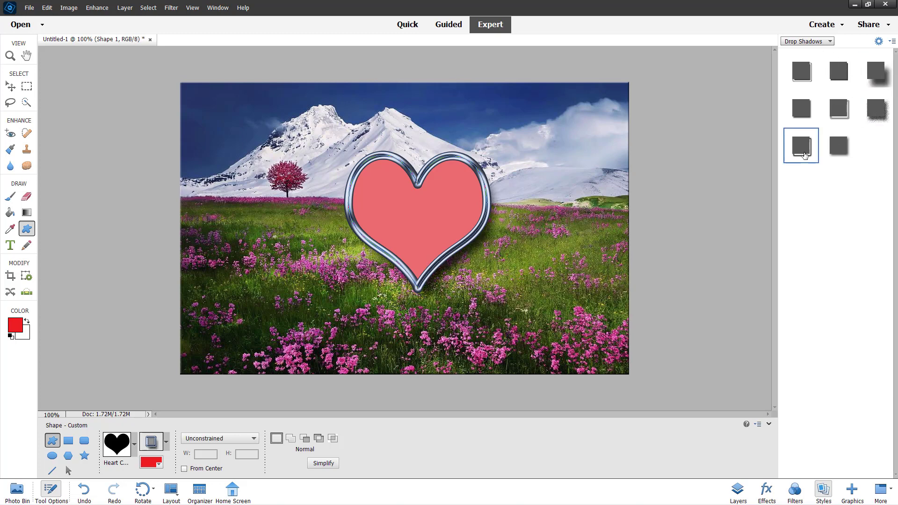
left_click(807, 41)
left_click(800, 71)
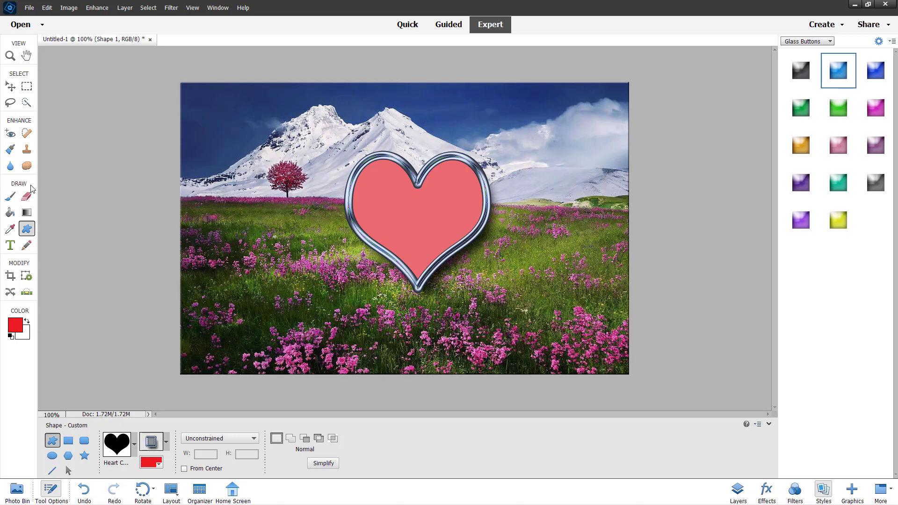
Step: Draw a smaller second heart on the left and give it a red-orange gradient Image Effect
left_click_drag(216, 163, 314, 248)
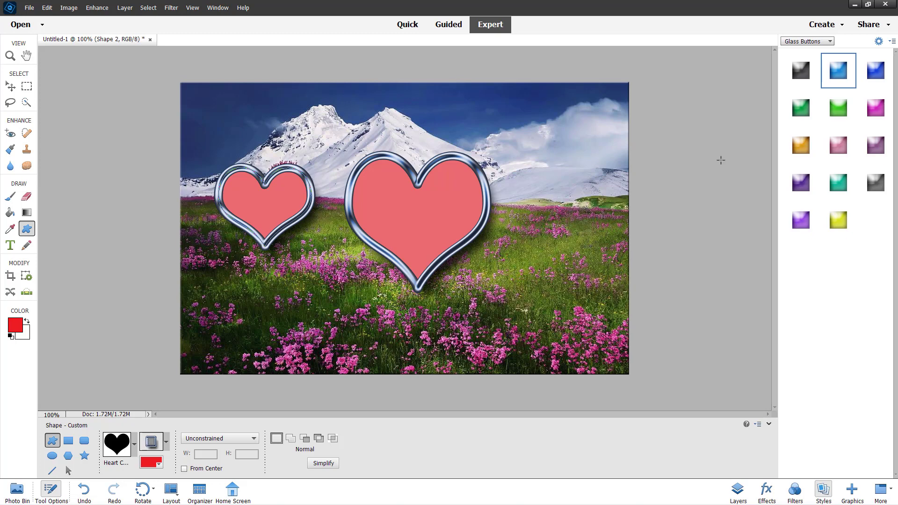
left_click(805, 41)
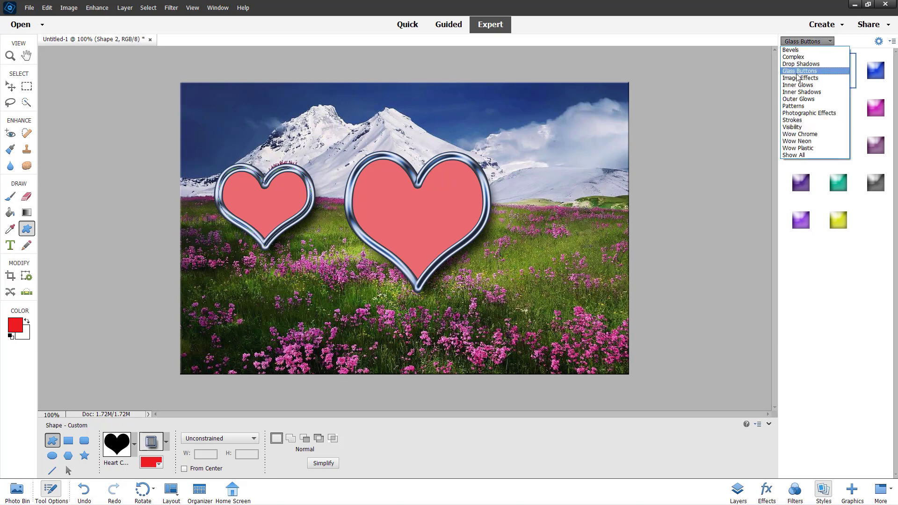
left_click(806, 84)
left_click(807, 109)
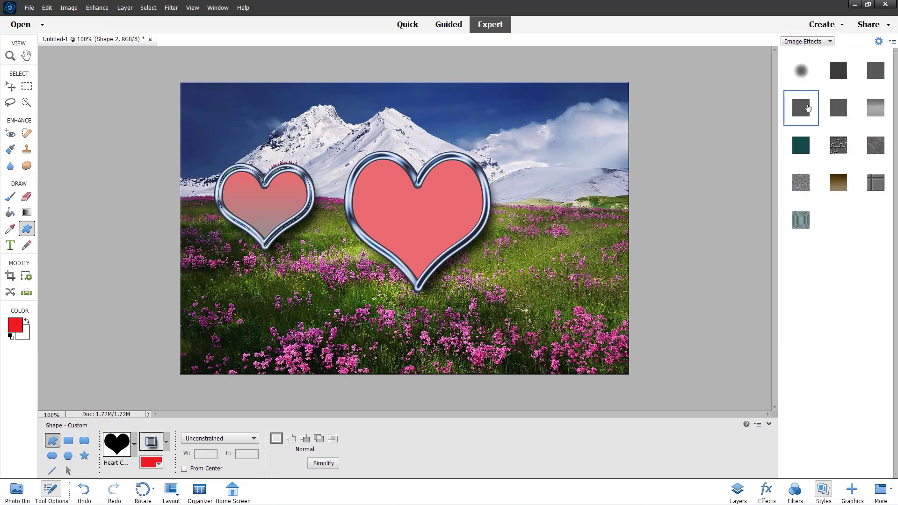
left_click(840, 111)
left_click(837, 191)
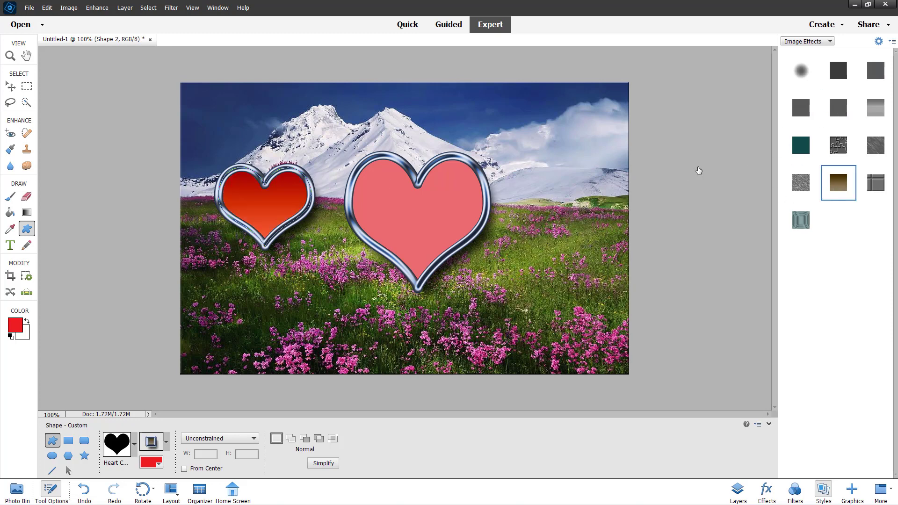
Step: Add an Inner Shadows style to the small heart
left_click(807, 41)
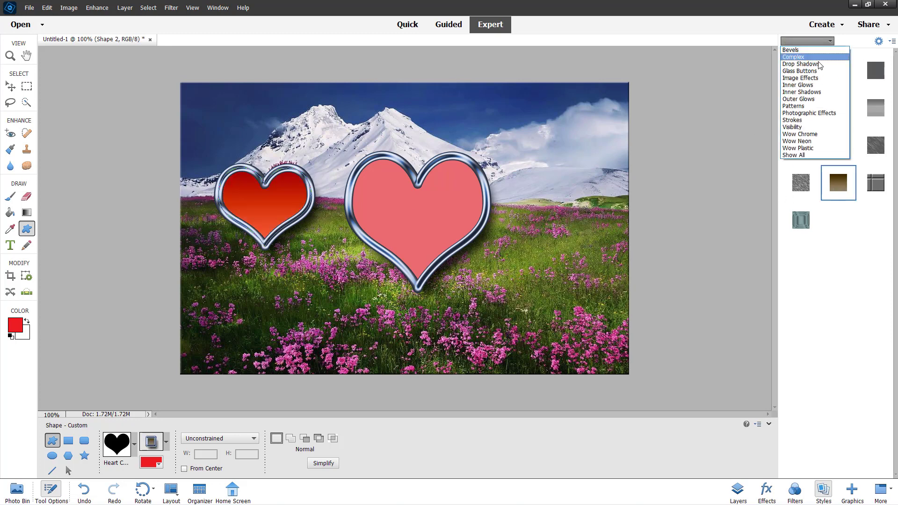
left_click(812, 93)
left_click(802, 114)
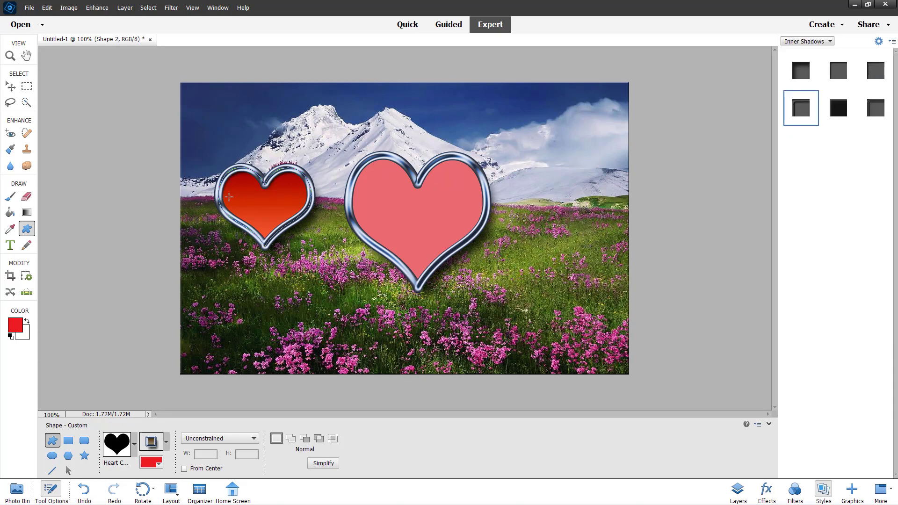
Step: Try several Outer Glows on the small heart, starting with a yellow glow
left_click(819, 43)
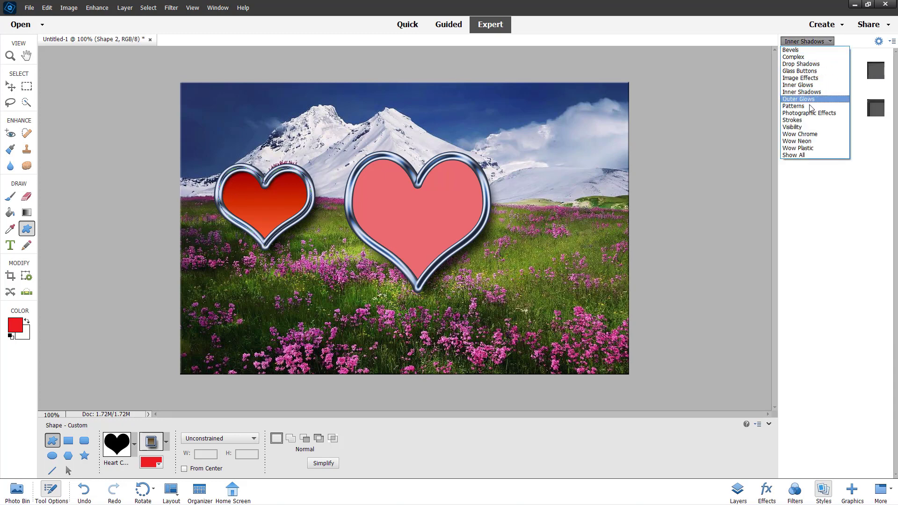
left_click(814, 100)
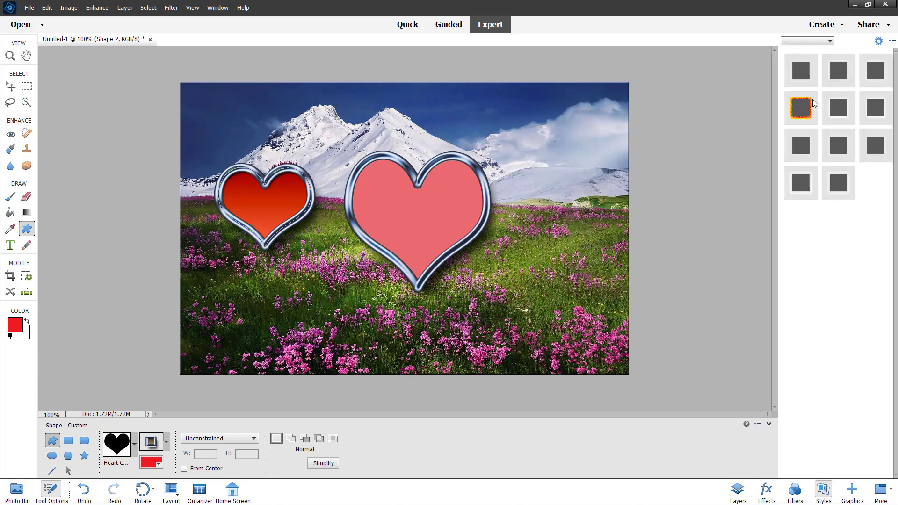
left_click(811, 118)
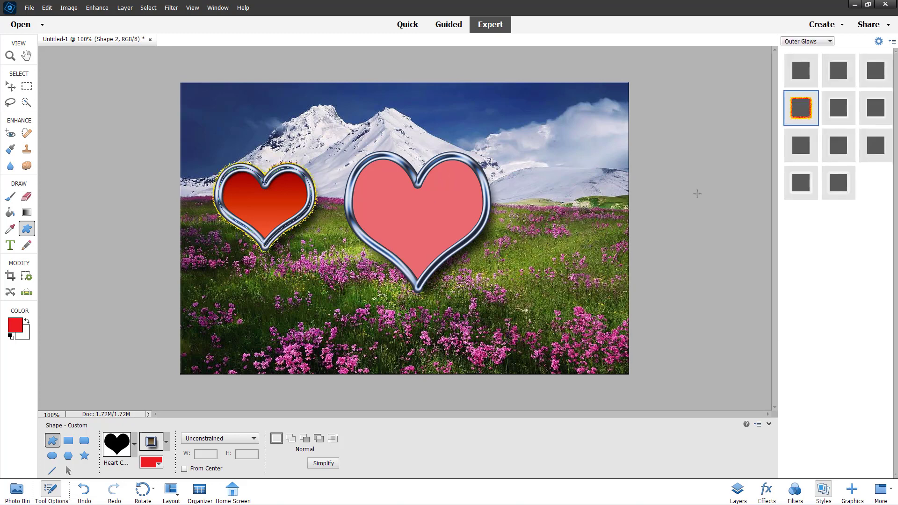
left_click(850, 151)
left_click(788, 197)
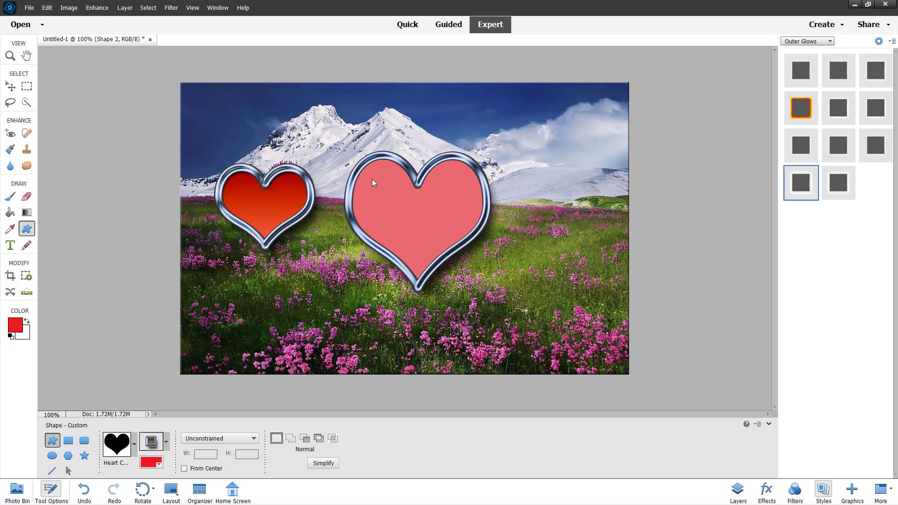
left_click(810, 79)
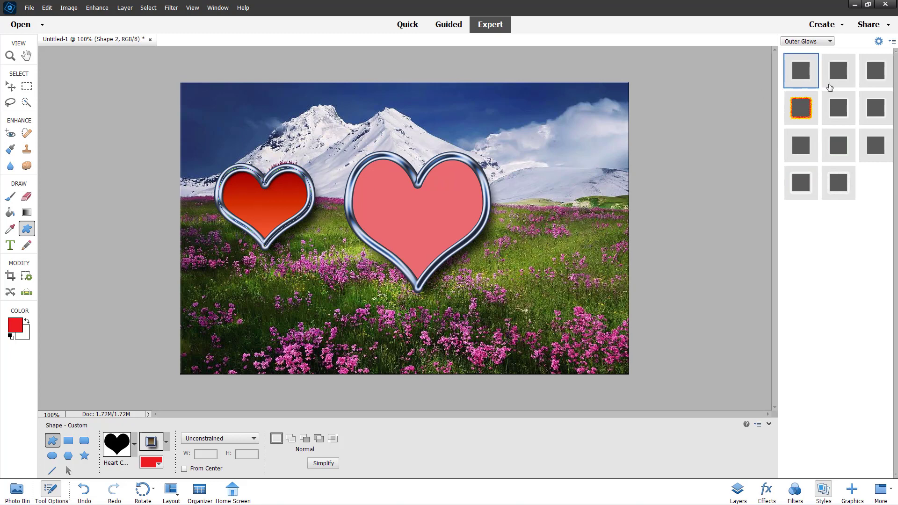
left_click(805, 41)
Step: Fill the small heart with a dark Patterns texture, then a purple Photographic Effects texture
left_click(807, 106)
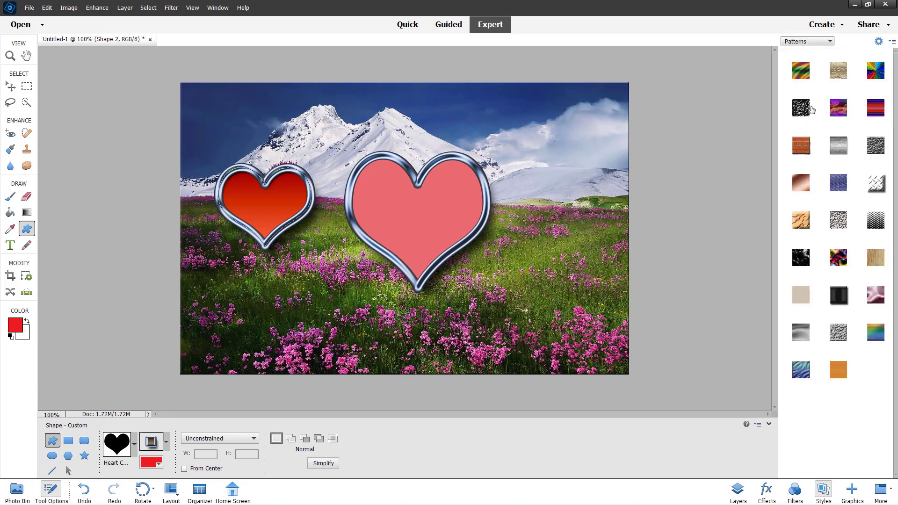
left_click(803, 109)
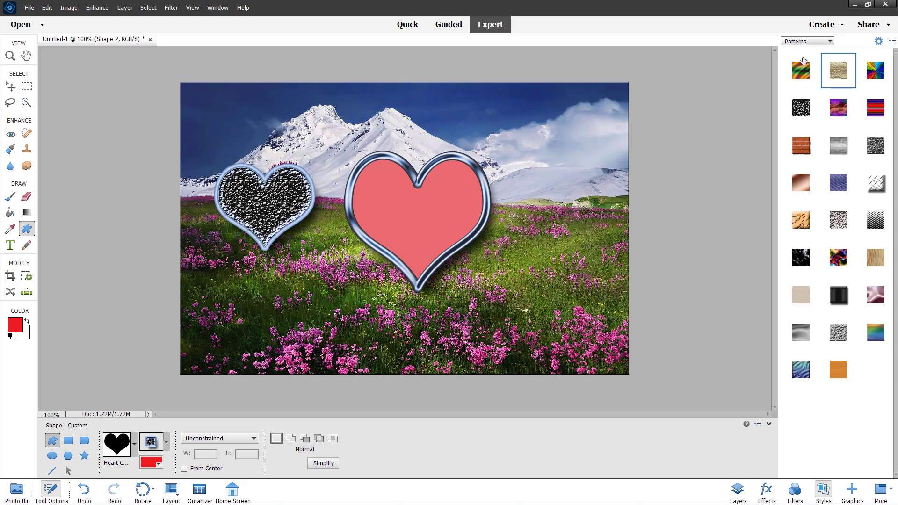
left_click(805, 41)
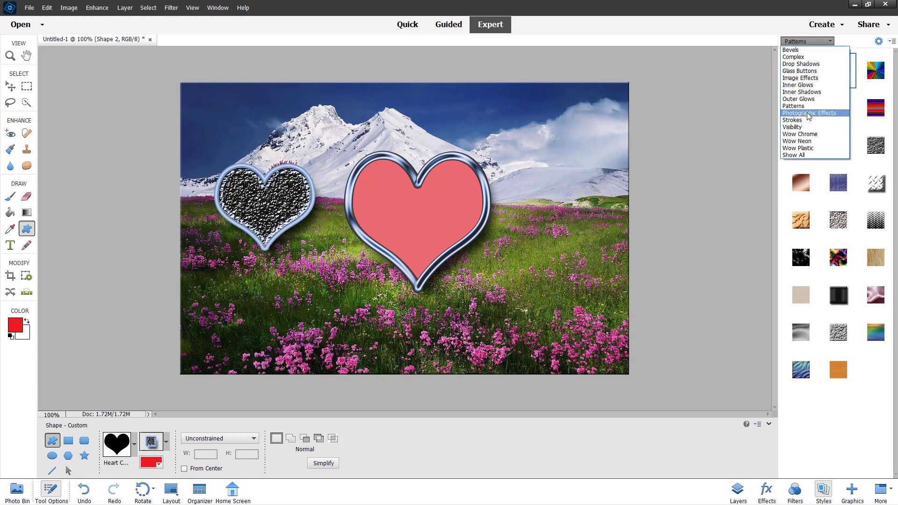
left_click(808, 113)
left_click(803, 77)
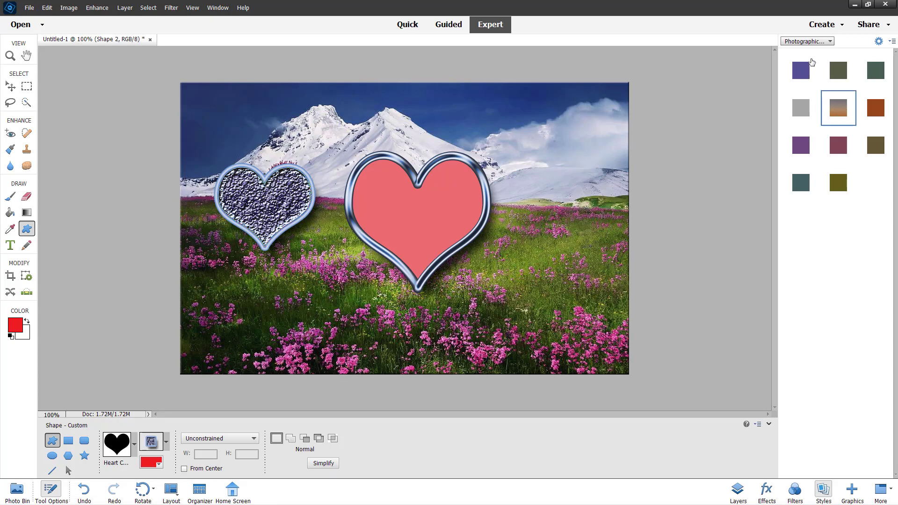
Step: Give the small heart a thick black outline from the Strokes styles
left_click(809, 42)
left_click(812, 119)
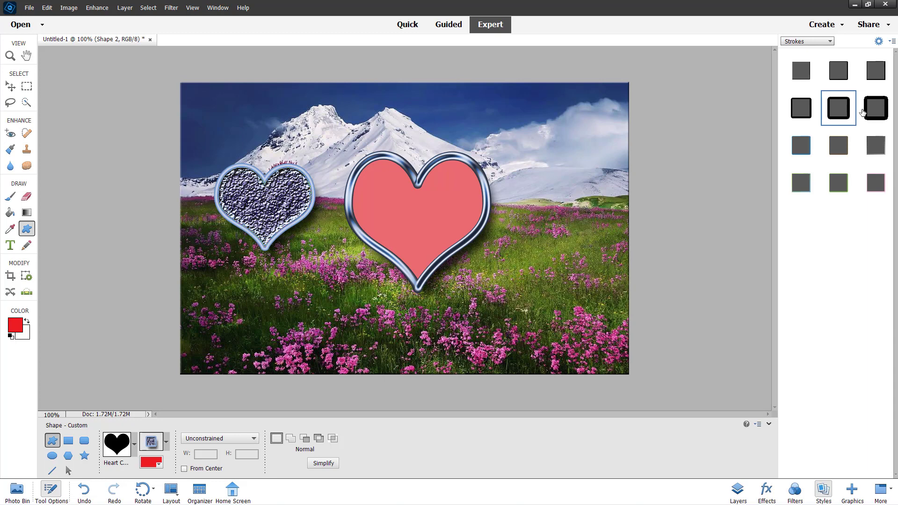
left_click(863, 112)
Step: Browse the shape's style picker and close it without changes
left_click(813, 41)
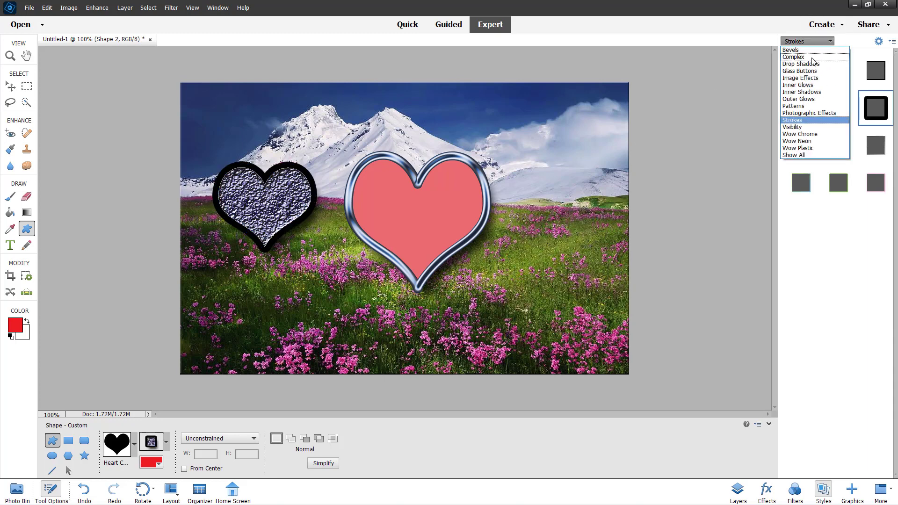
left_click(166, 443)
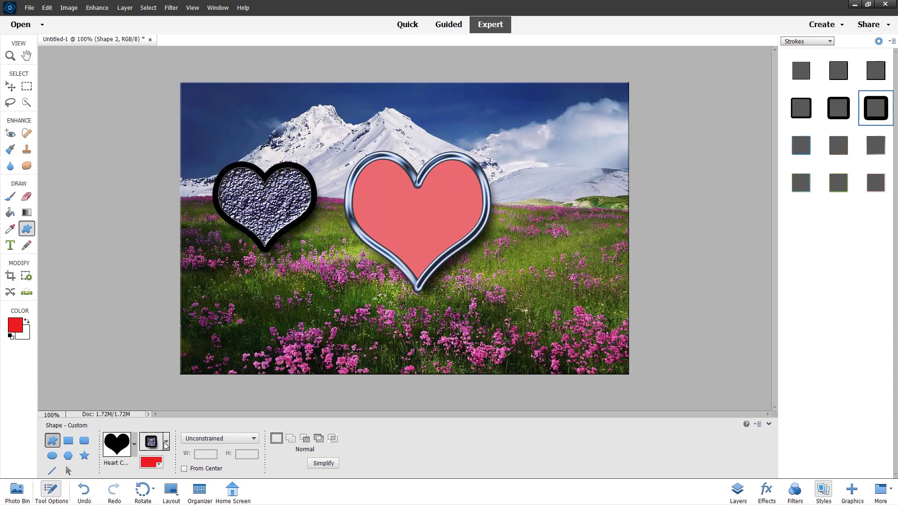
left_click(157, 443)
scroll(159, 412, "down", 4)
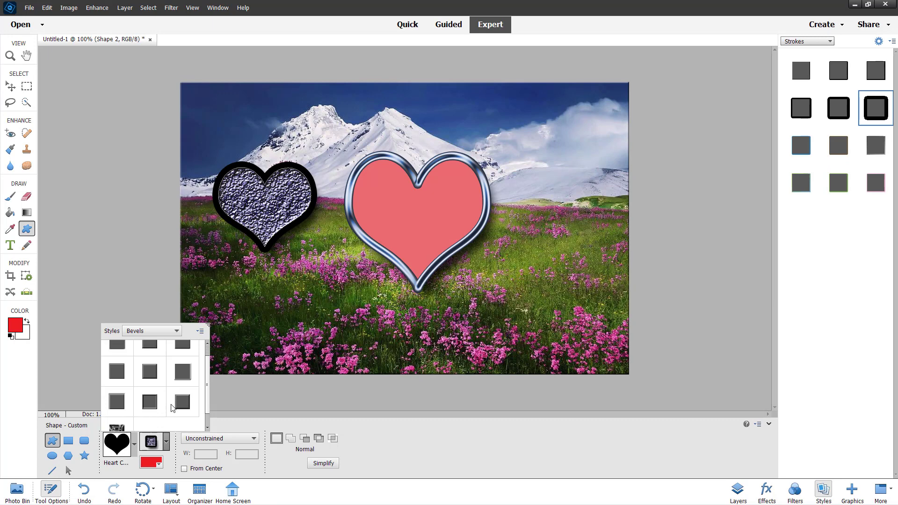
left_click(162, 338)
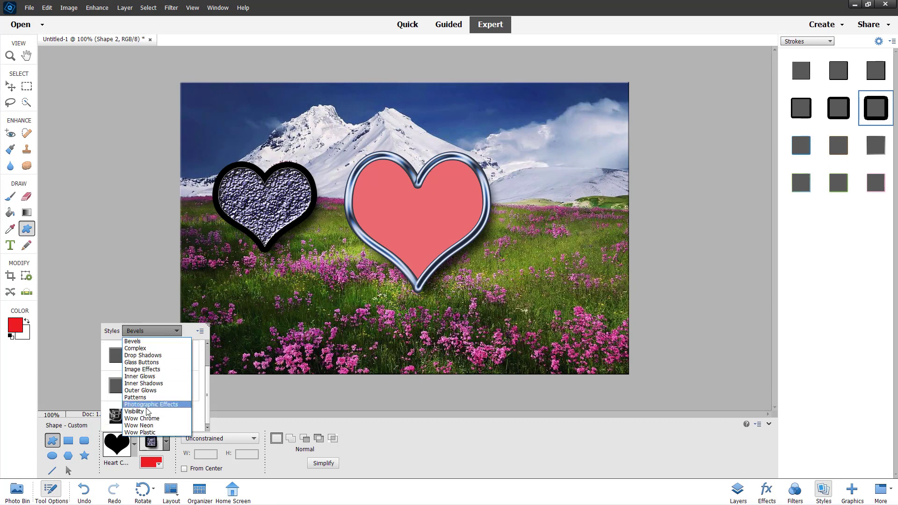
left_click(423, 437)
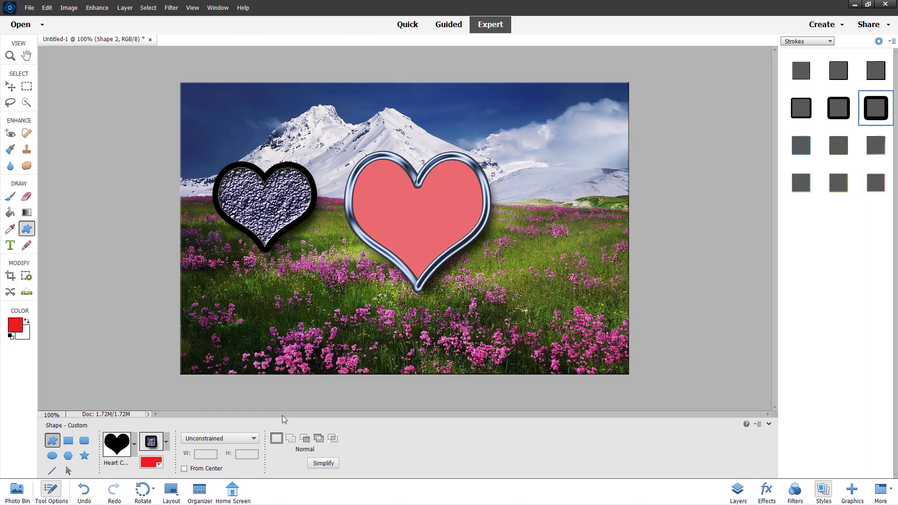
left_click(808, 41)
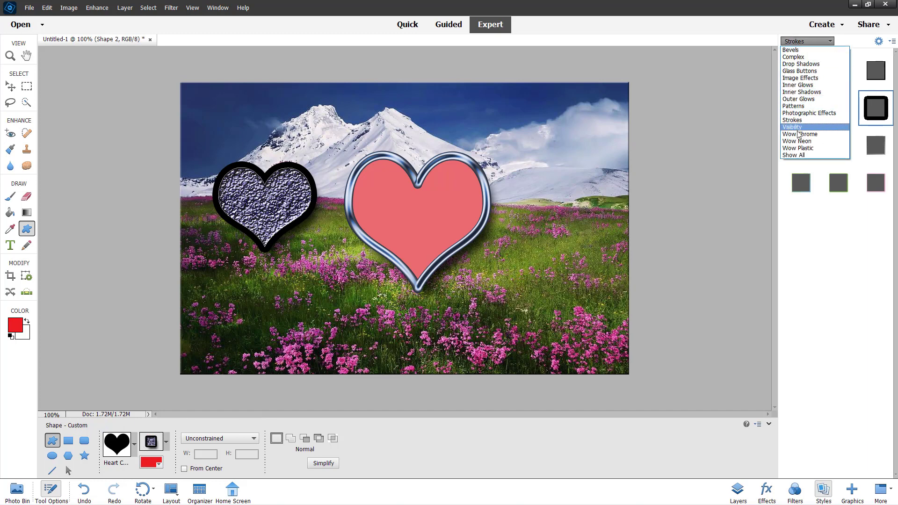
Step: Try Visibility, a Wow Chrome finish, and a white Wow Neon style with blue edge on the left heart
left_click(799, 127)
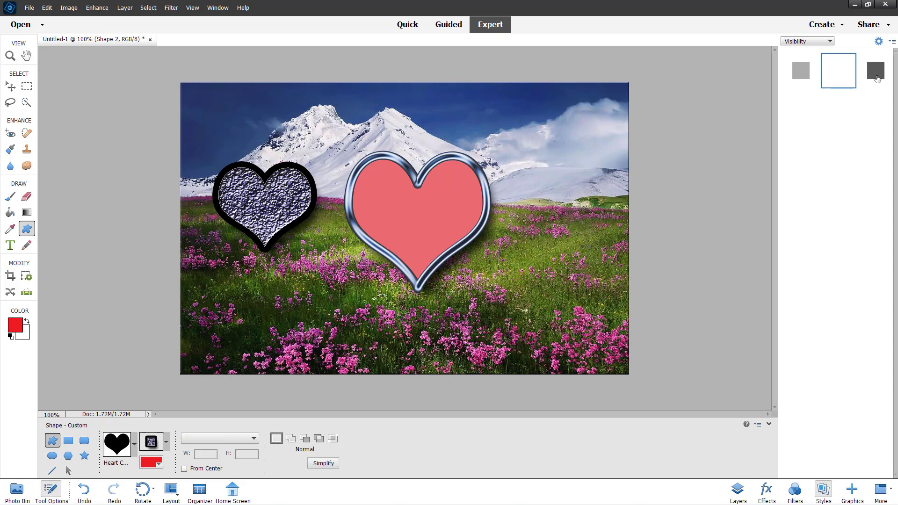
left_click(825, 41)
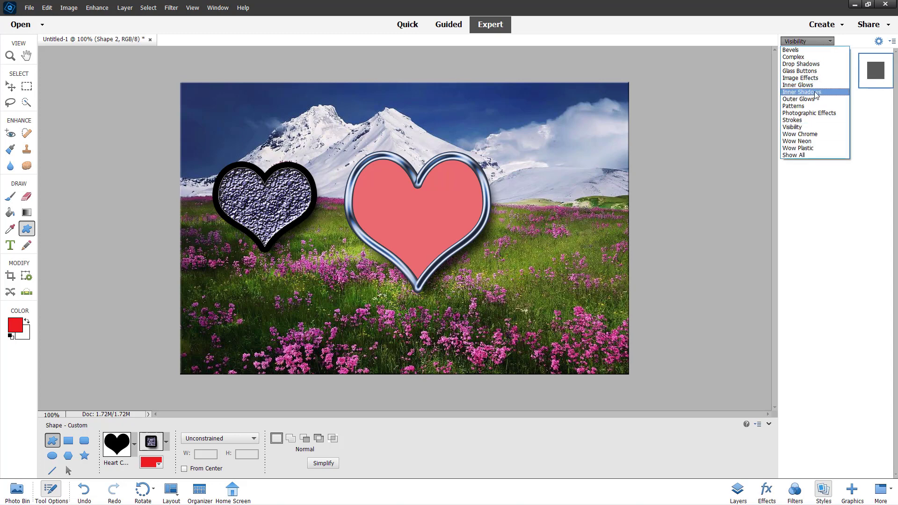
left_click(811, 139)
left_click(872, 80)
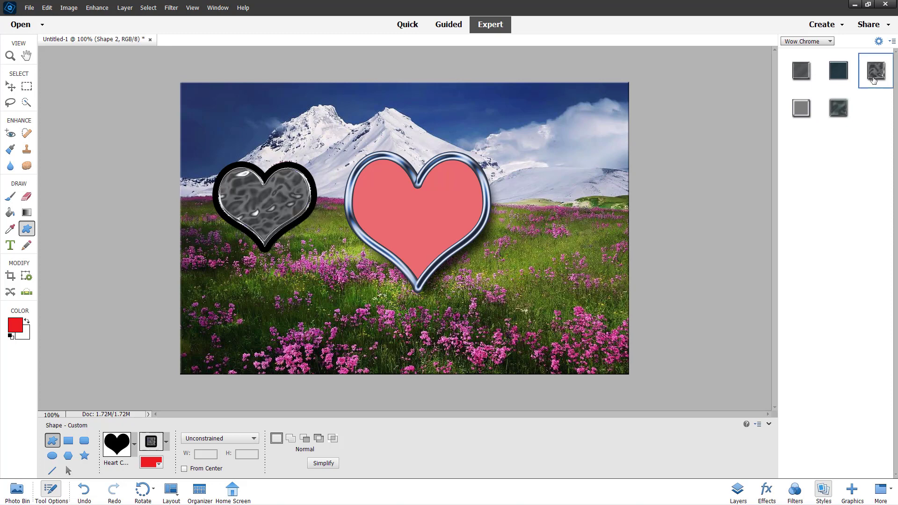
left_click(822, 42)
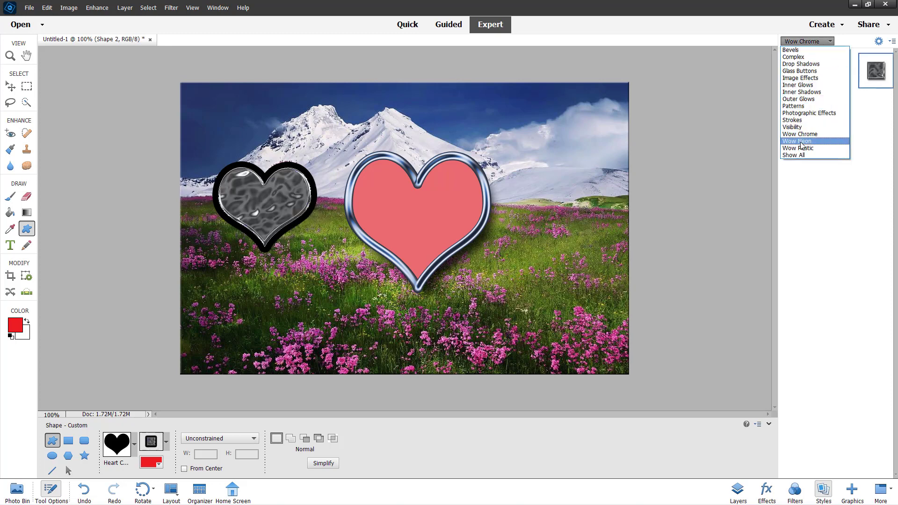
left_click(800, 141)
left_click(800, 80)
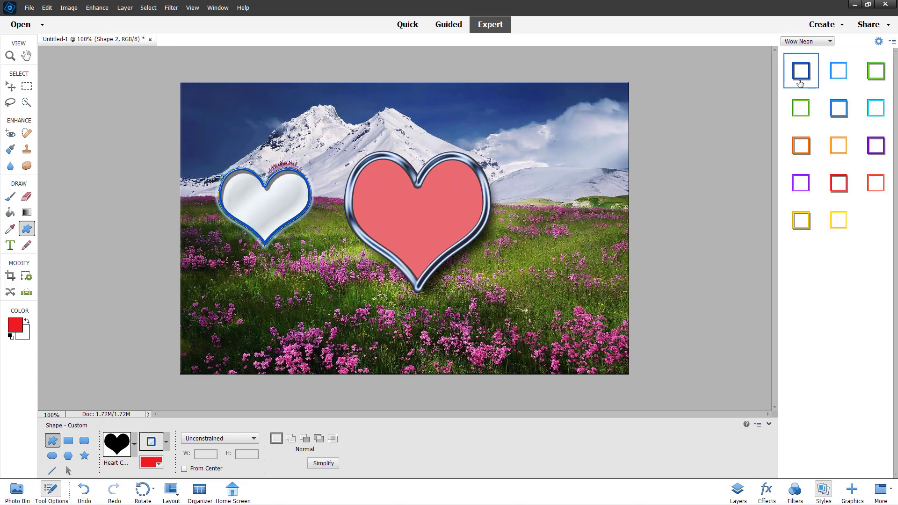
Step: Make the left heart Aqua Blue Wow Plastic after trying the black plastic
left_click(800, 42)
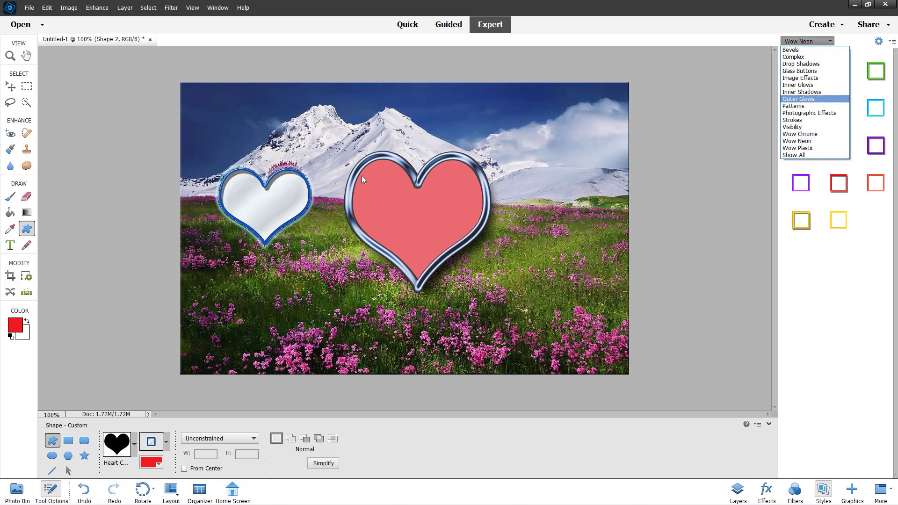
left_click(811, 149)
left_click(831, 79)
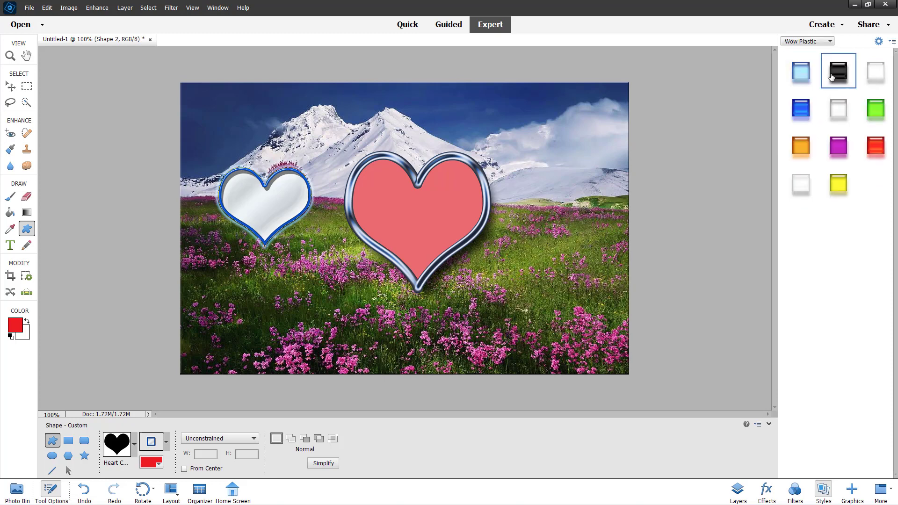
left_click(801, 75)
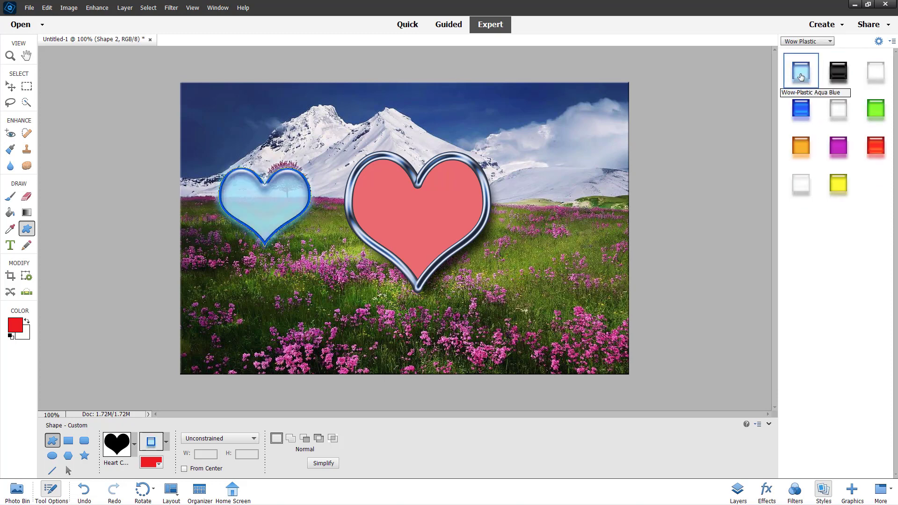
Step: Set the style category to Show All and scroll through the full list
left_click(809, 42)
left_click(785, 155)
scroll(826, 132, "down", 3)
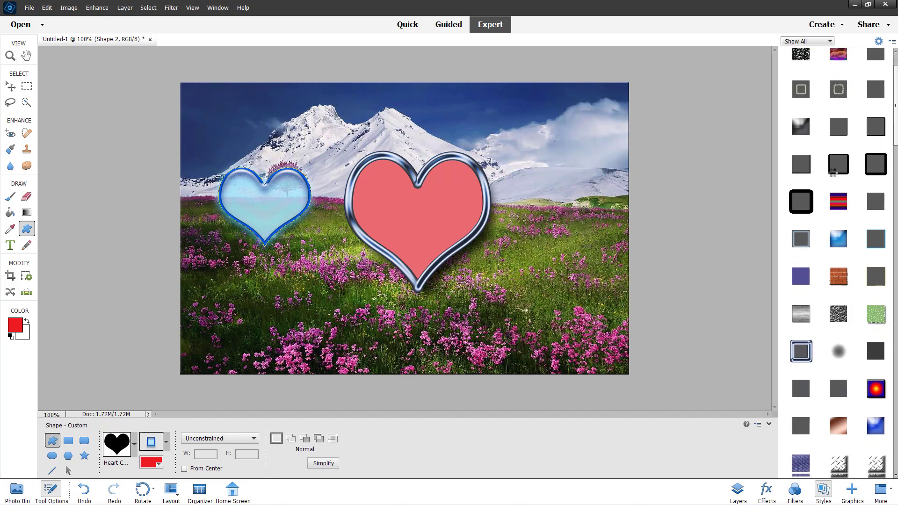
scroll(893, 108, "down", 2)
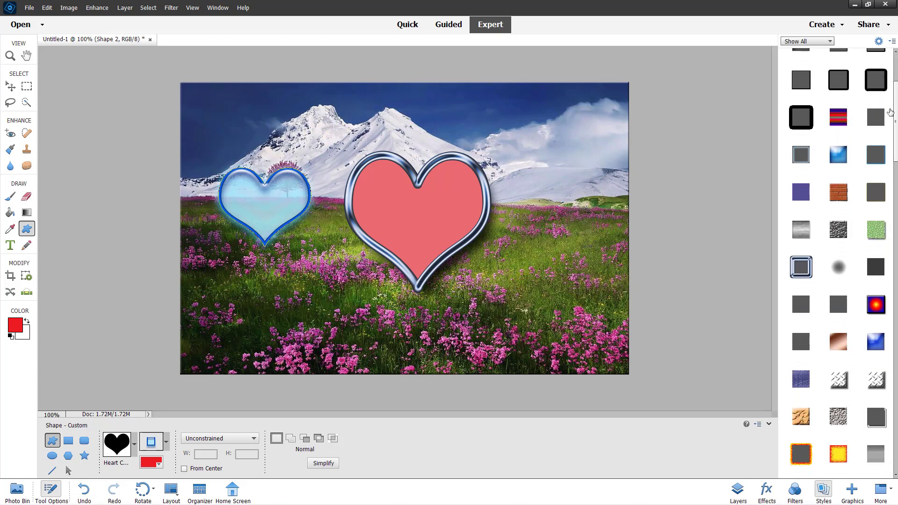